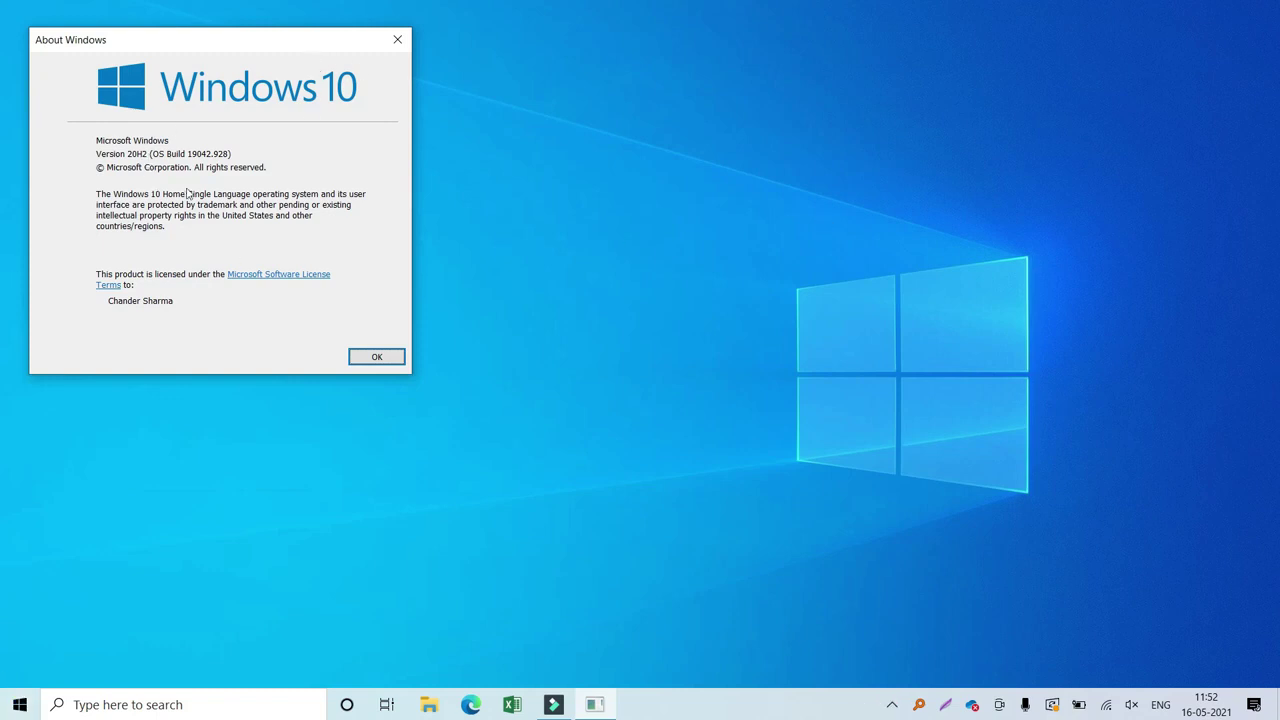
Close the About Windows box, launch Task Scheduler maximized and show the Task Scheduler Library.
left_click(377, 357)
key("super+r")
type("tas")
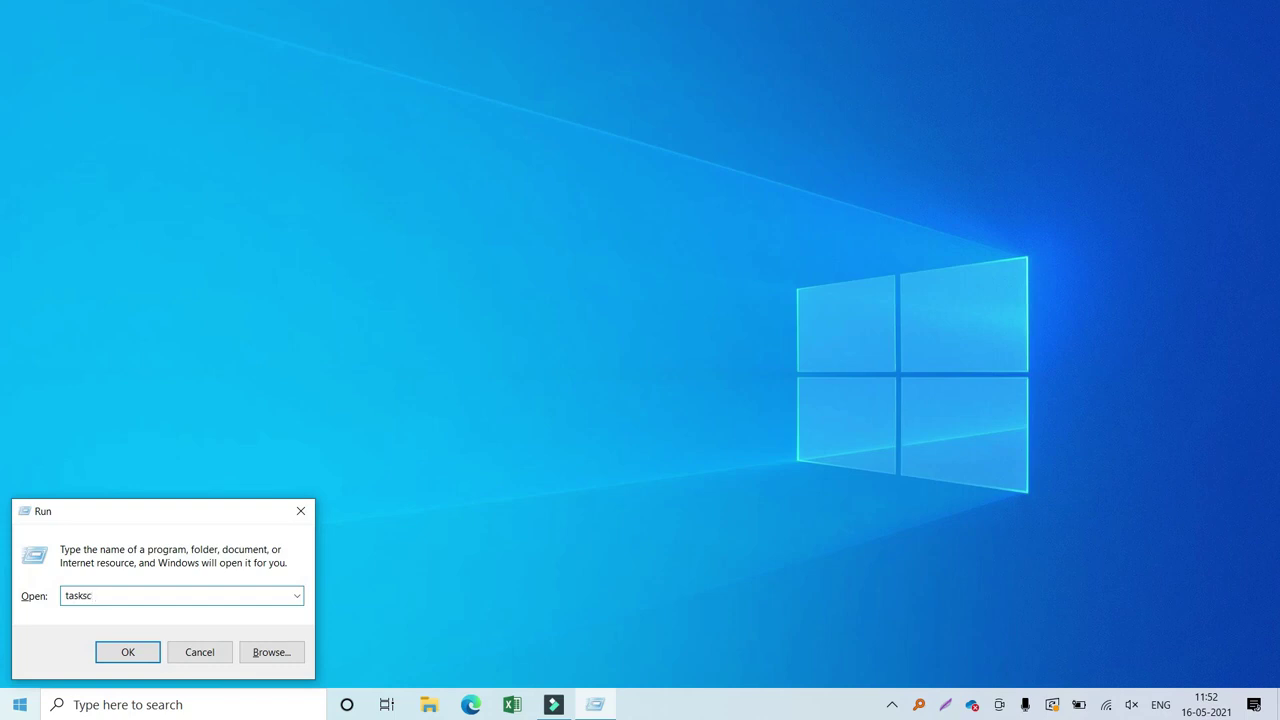
key("Return")
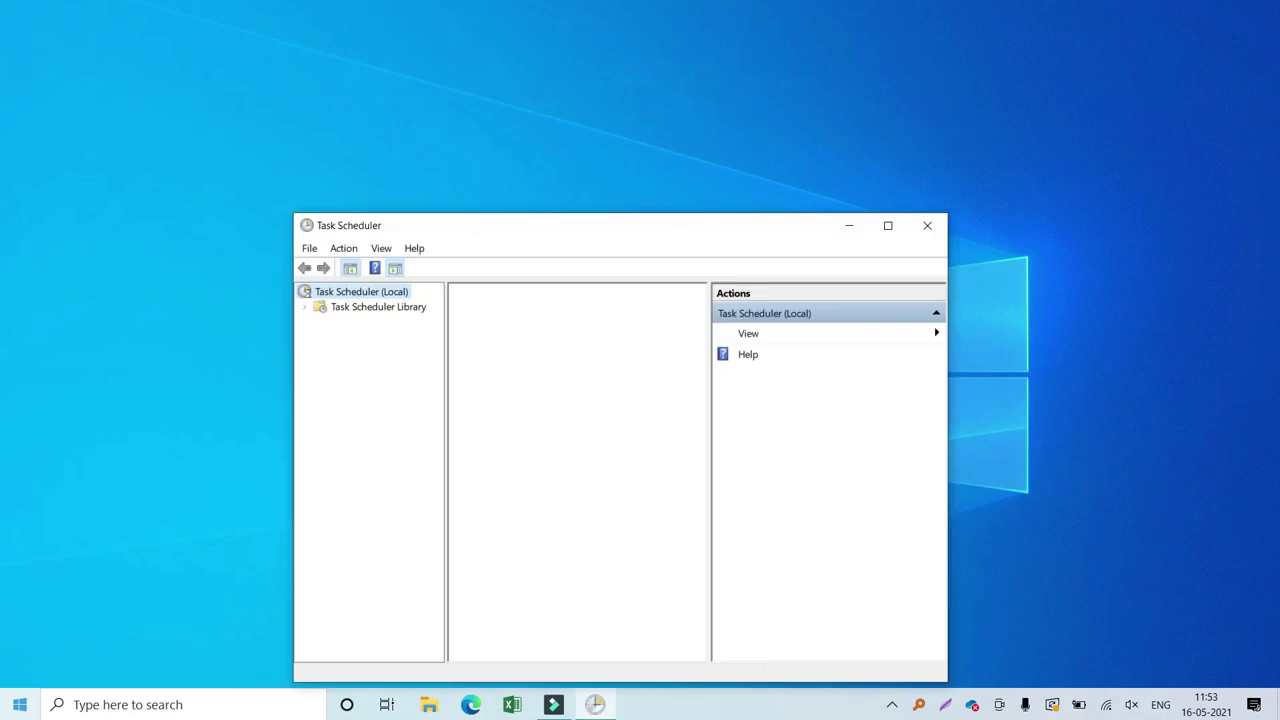
left_click(886, 222)
left_click(47, 90)
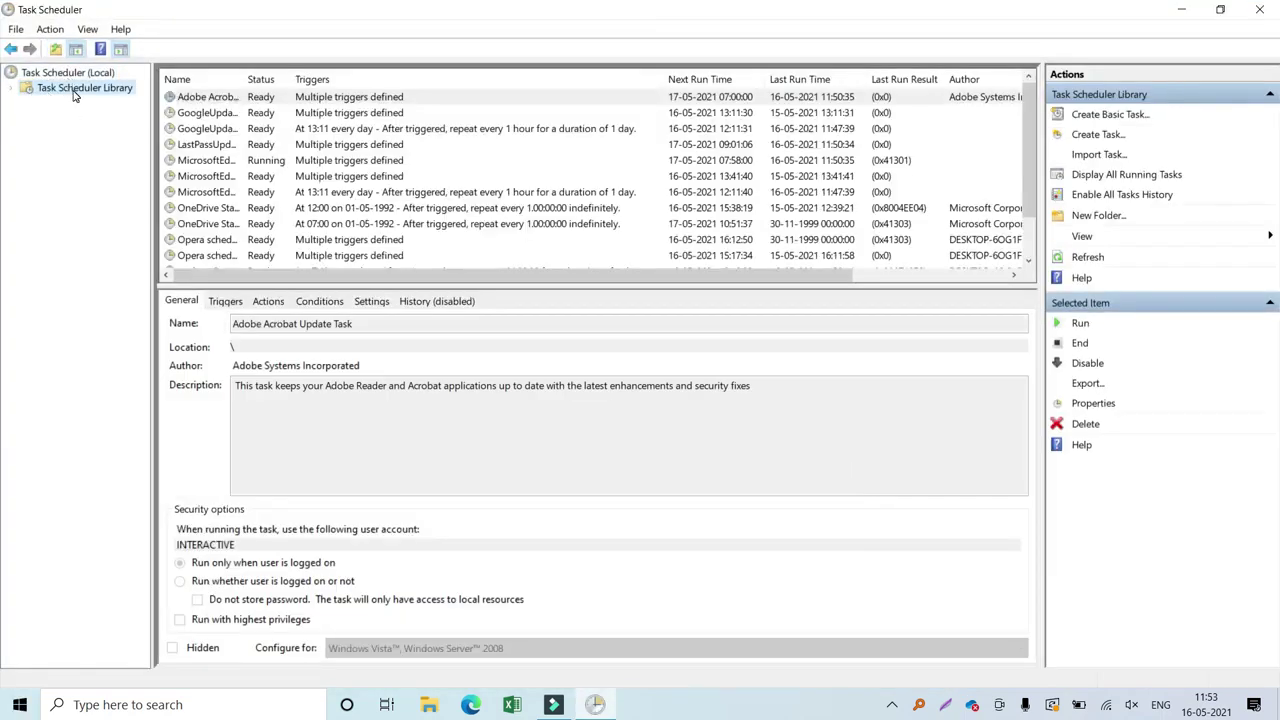
Create a task named "Shutdown Computer", described "Shut down computer daily at 10:00 PM", running whether user is logged on or not, with highest privileges.
left_click(1100, 135)
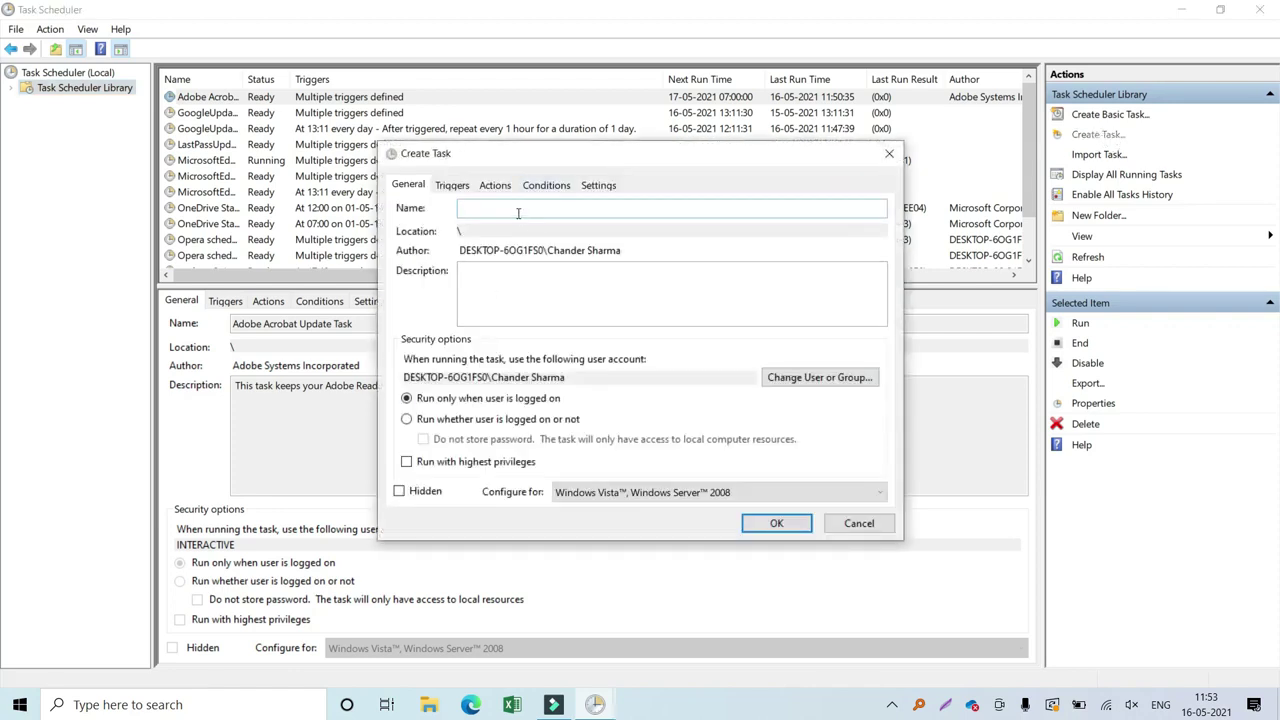
type("Shutdown Computer")
left_click(611, 277)
type("Shu")
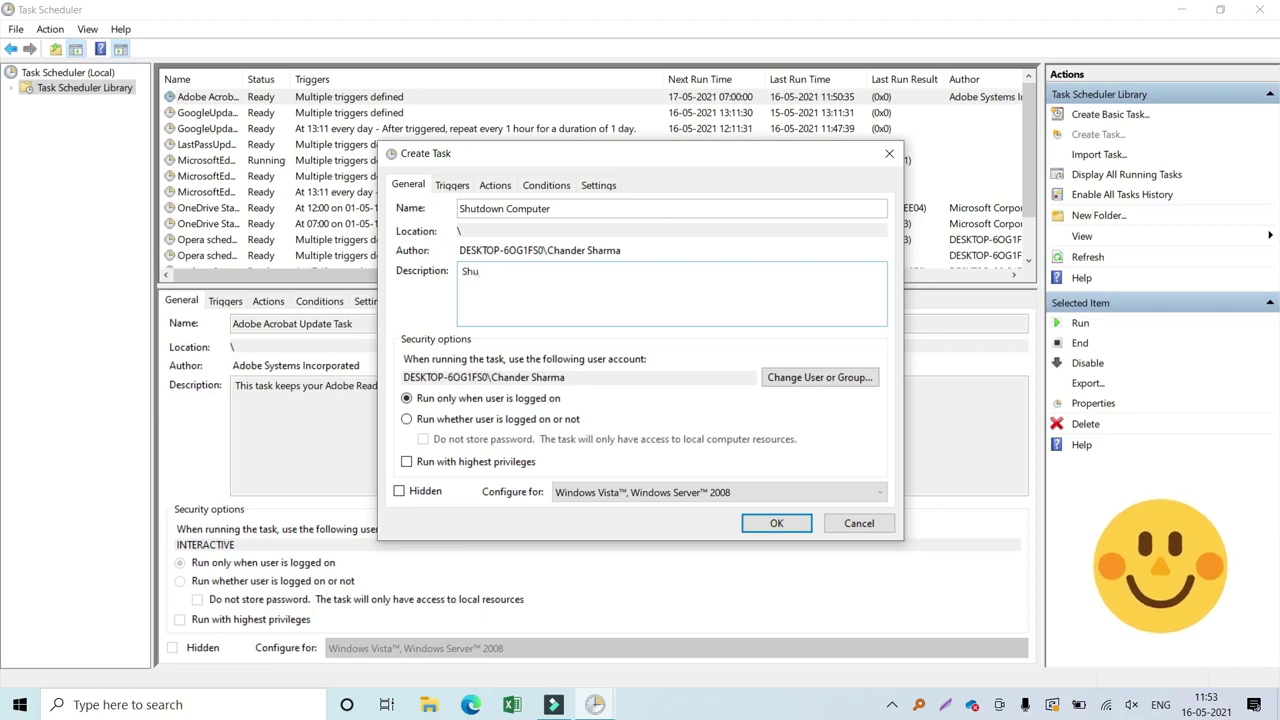
type("t down computer daily at 10:00 PM")
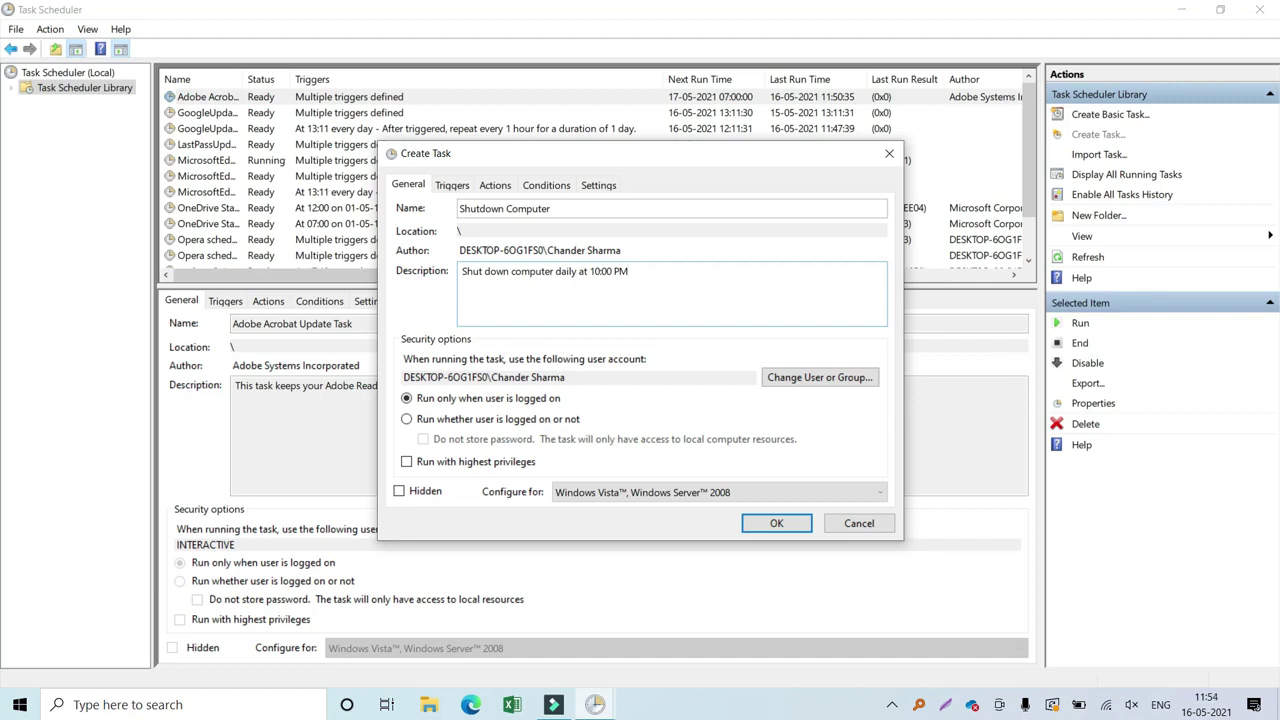
left_click(447, 424)
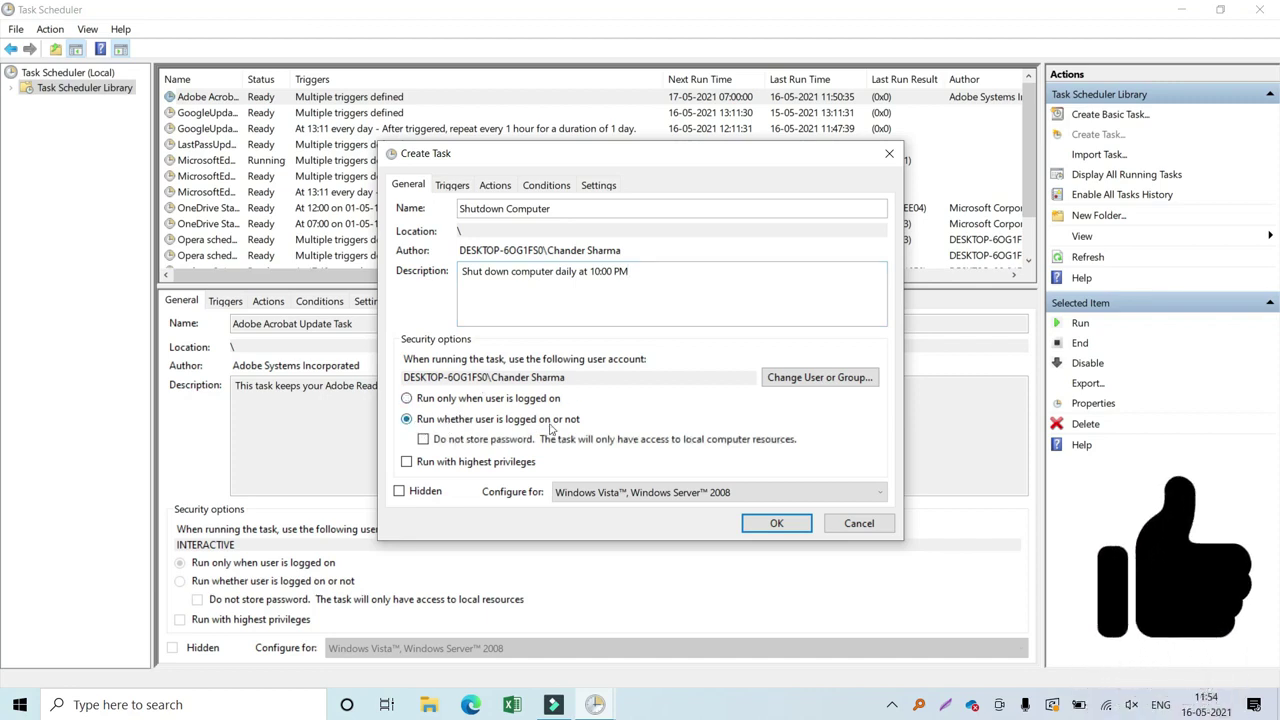
left_click(430, 462)
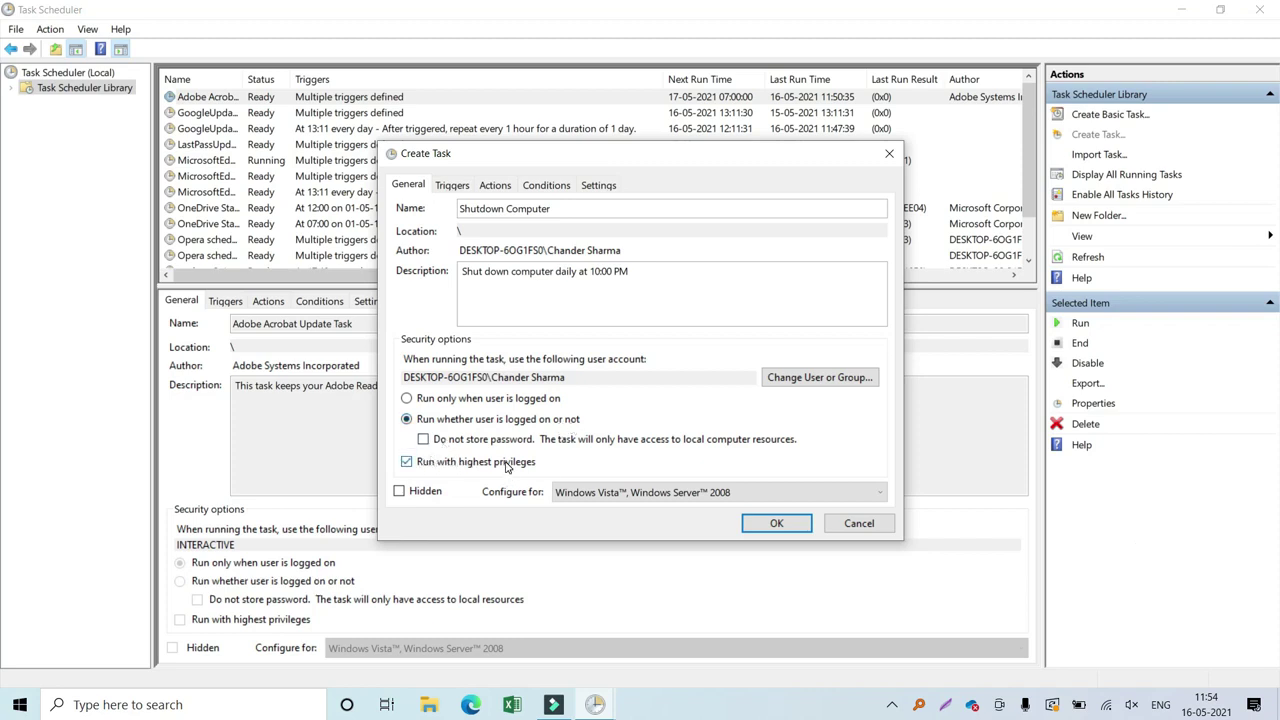
Start a new trigger for the task that begins on a schedule and recurs daily.
left_click(453, 187)
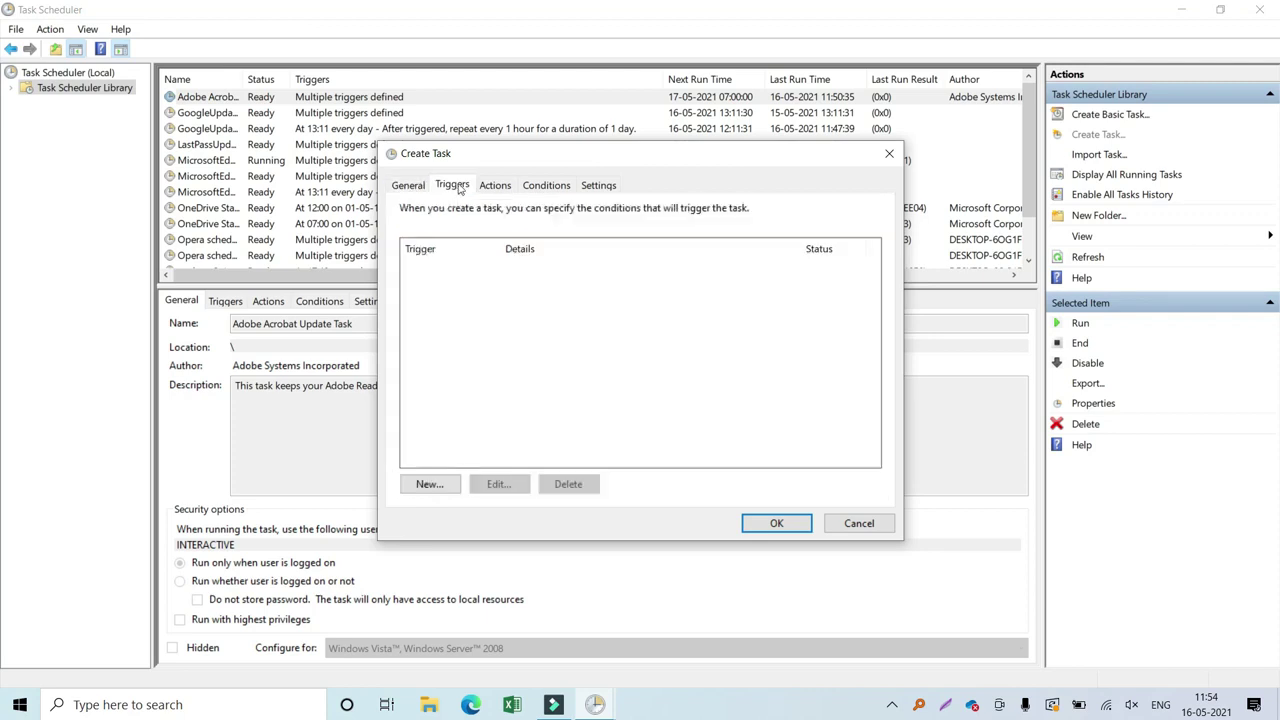
left_click(430, 484)
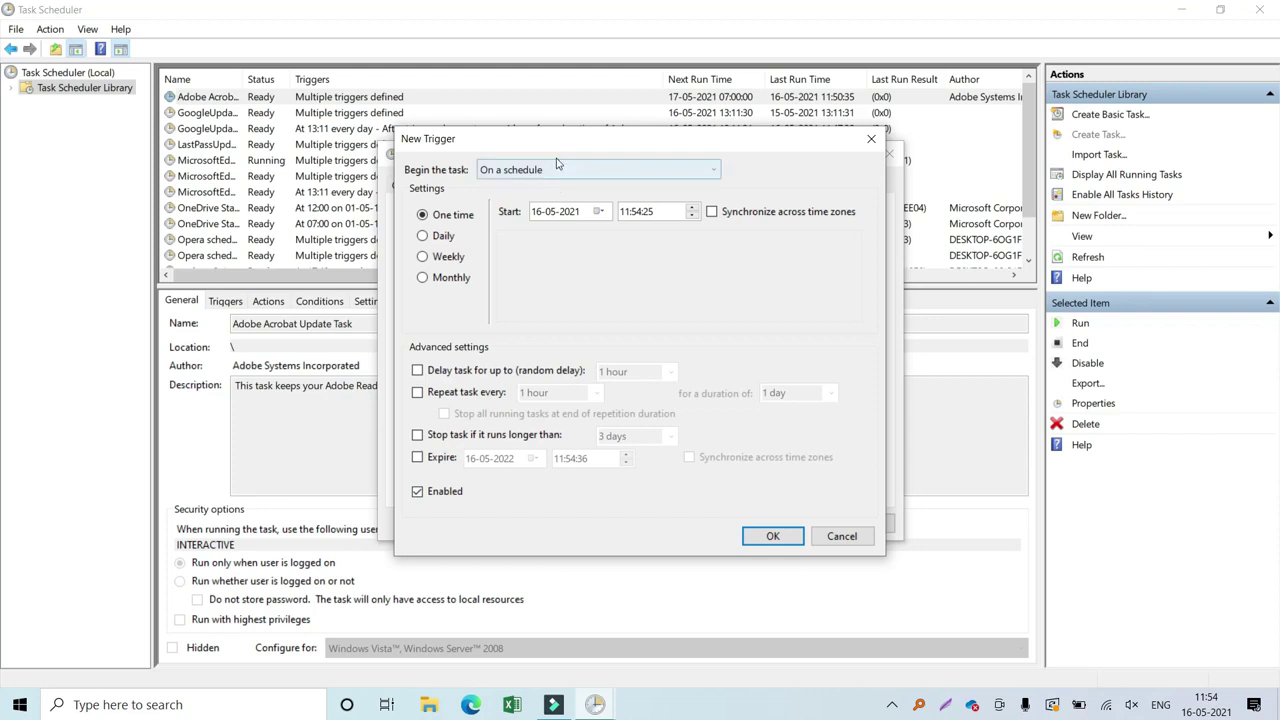
mouse_move(574, 143)
left_mouse_down()
mouse_move(590, 140)
mouse_move(585, 157)
left_mouse_up()
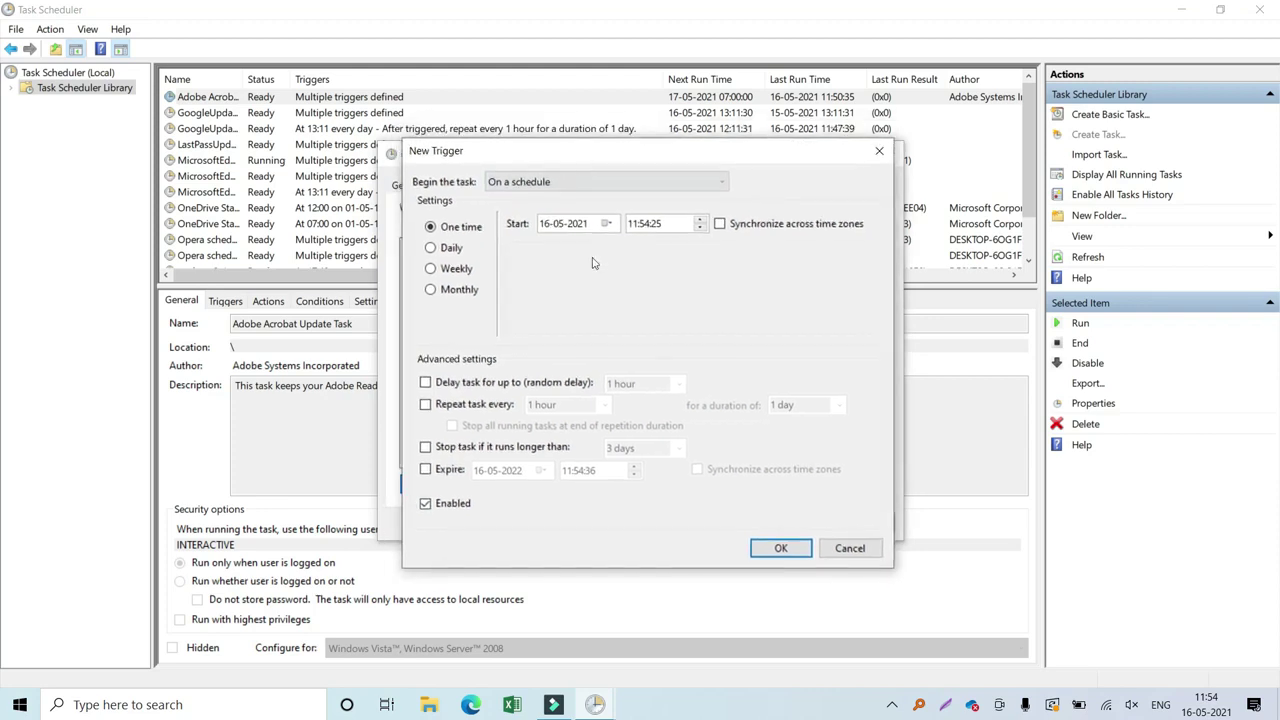
left_click(603, 181)
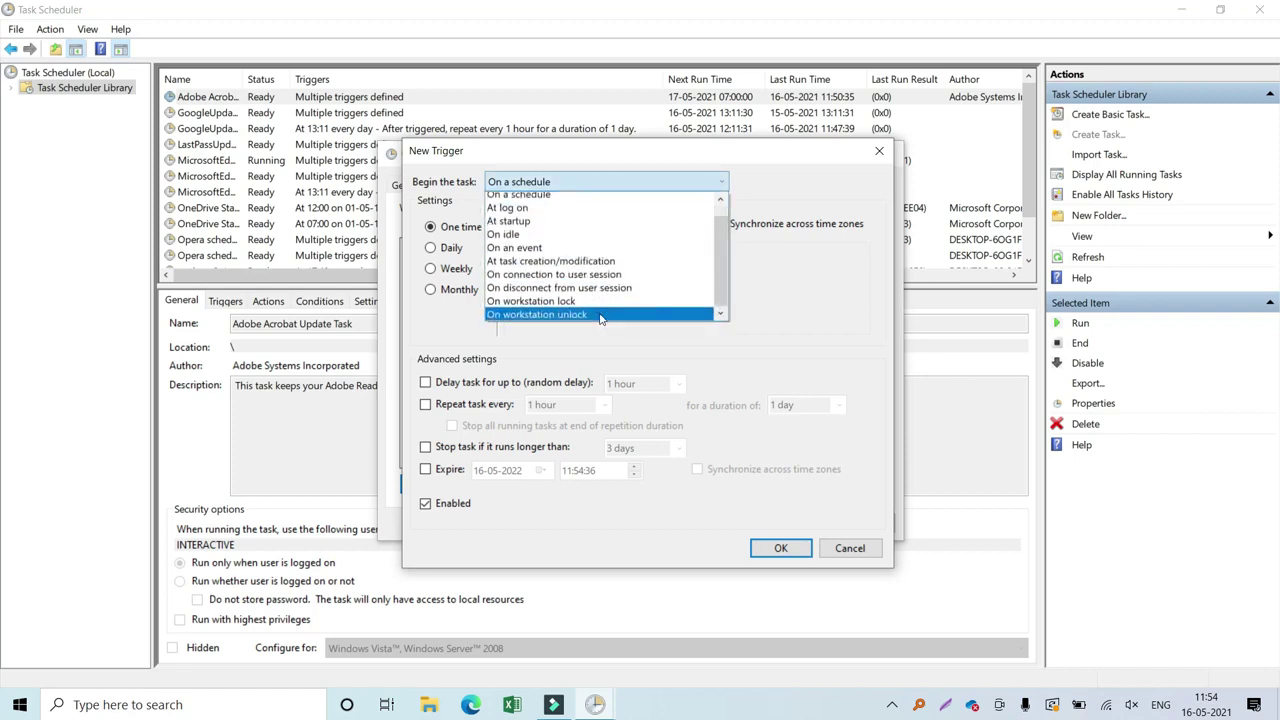
left_click(590, 197)
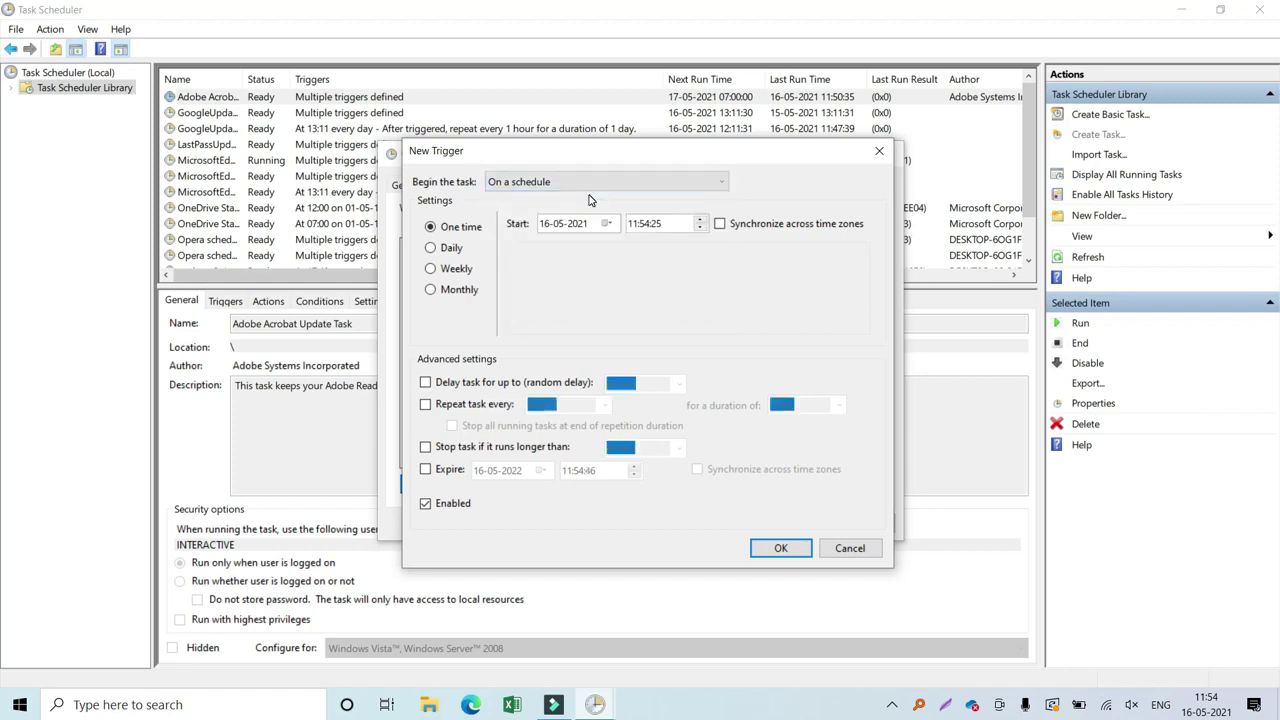
left_click(450, 250)
left_click(455, 268)
left_click(457, 289)
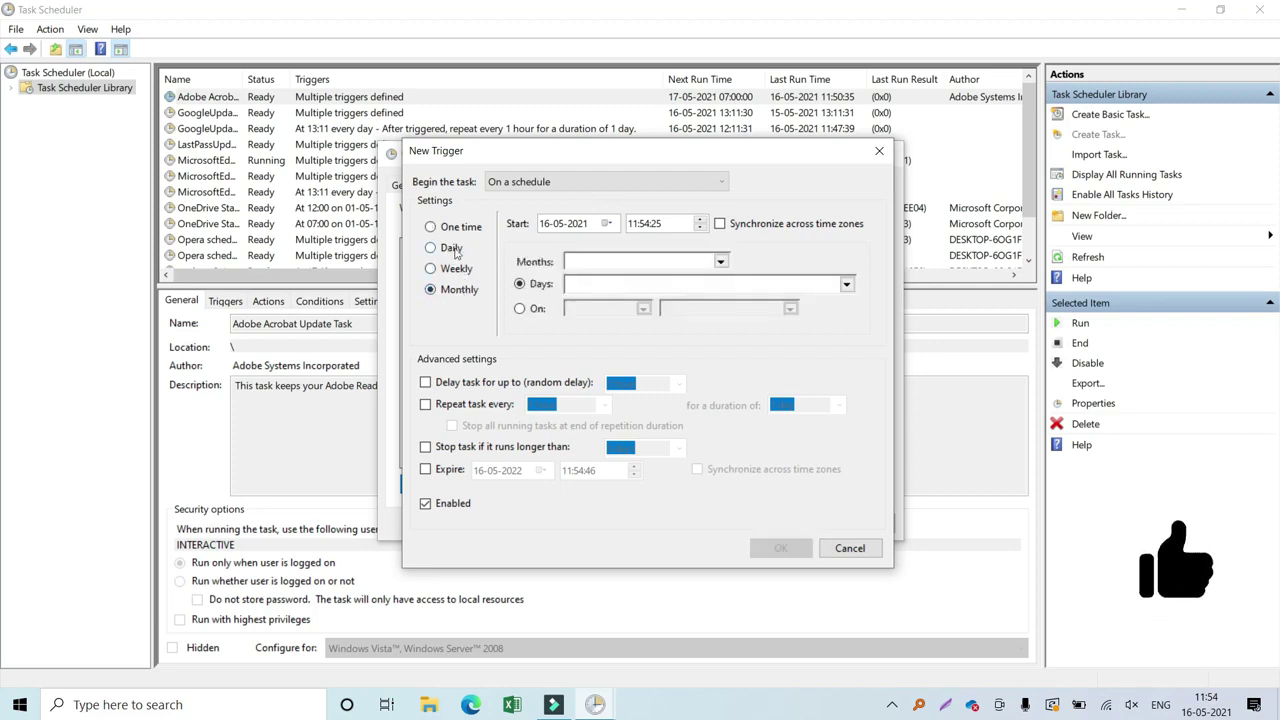
left_click(450, 248)
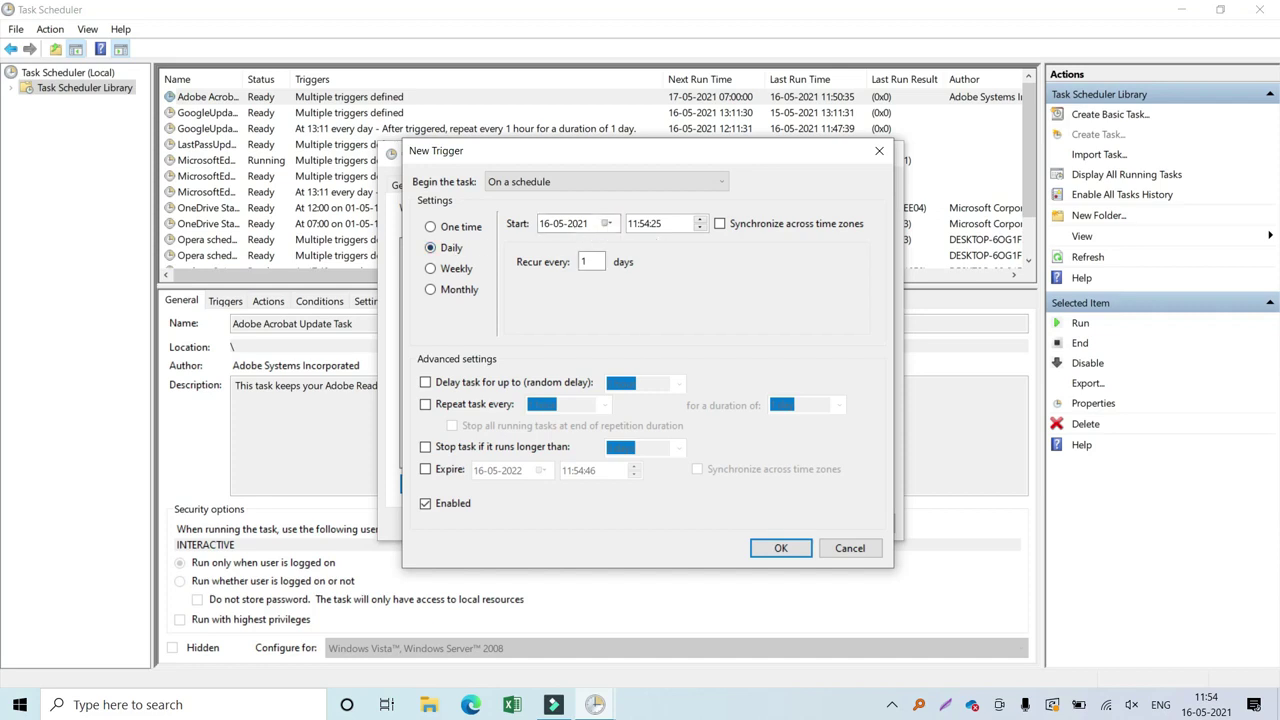
Set the daily trigger's start time to 22:00:00 and add the trigger to the task.
left_click(1228, 700)
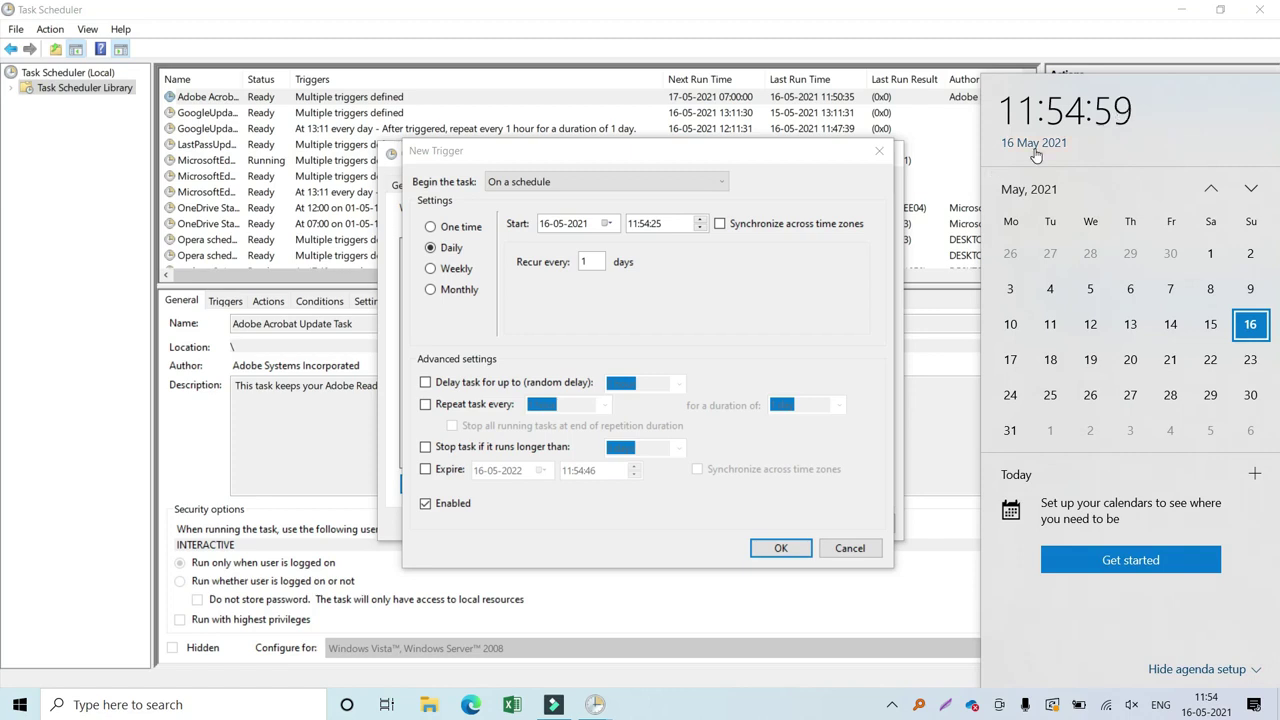
left_click(672, 229)
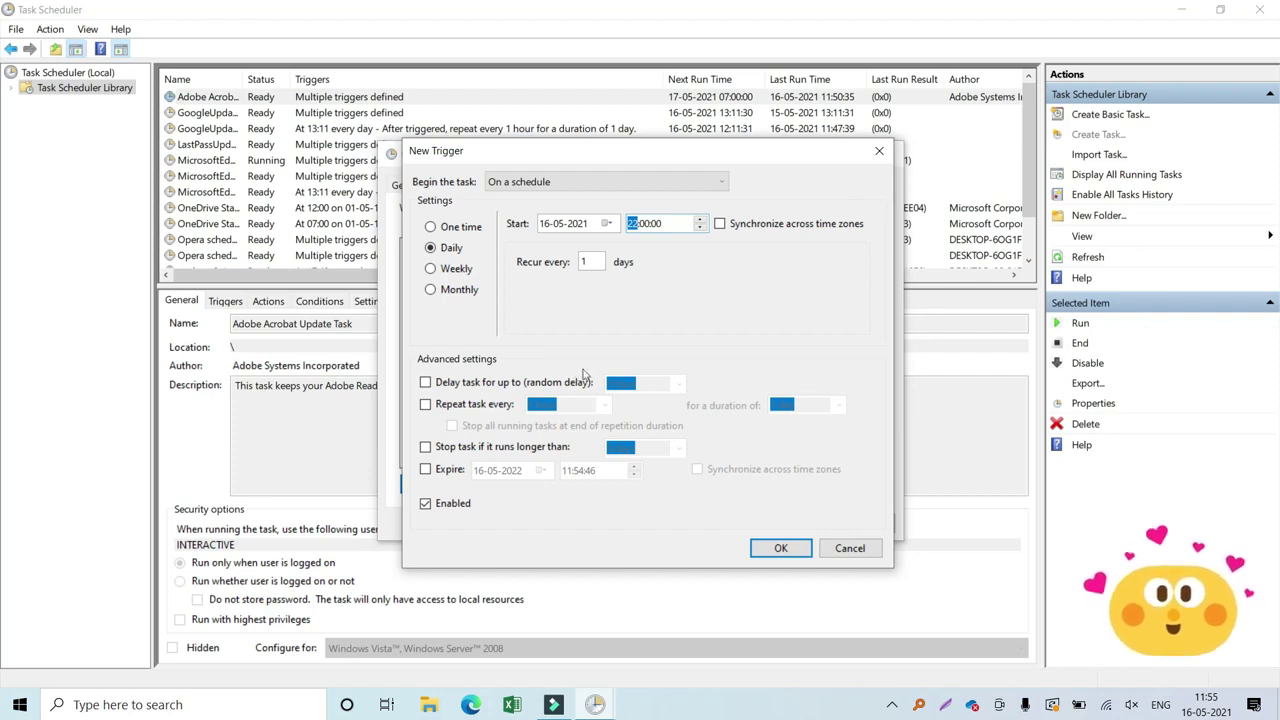
left_click(781, 548)
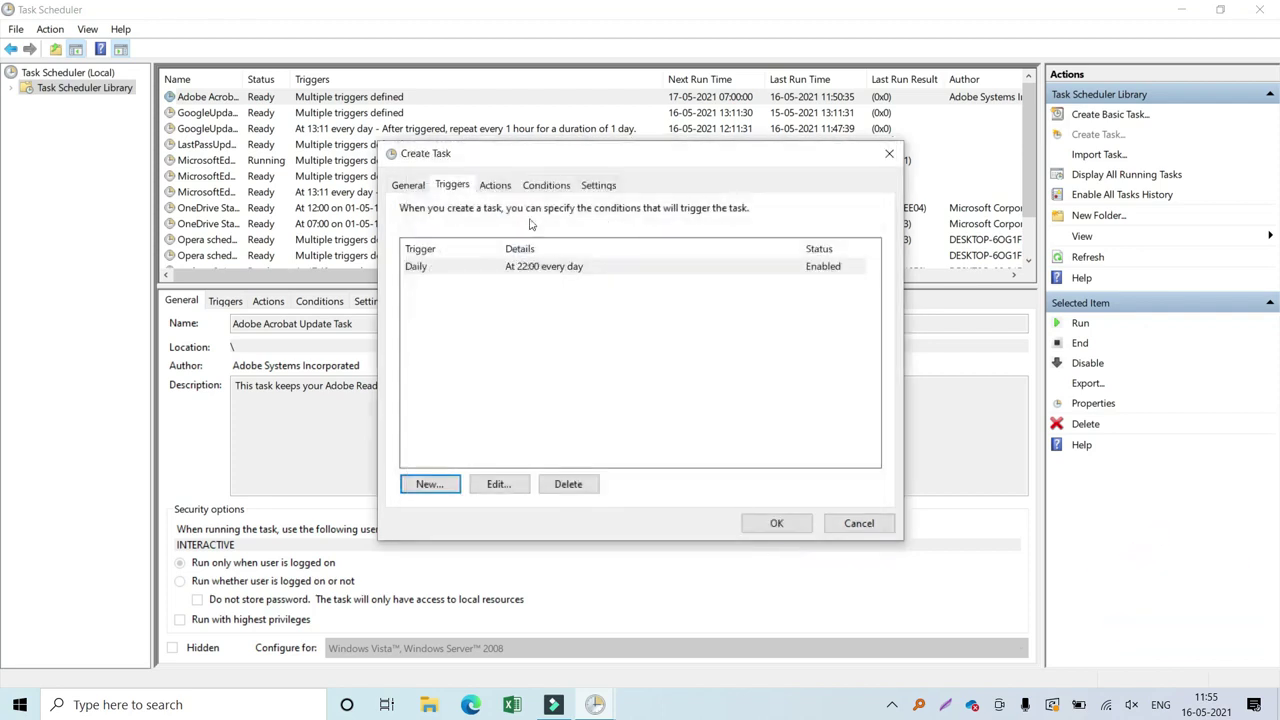
Add an action that starts the program shutdown.exe with the arguments /s /t 300 /c "shut down in 5 minutes".
left_click(493, 190)
left_click(450, 484)
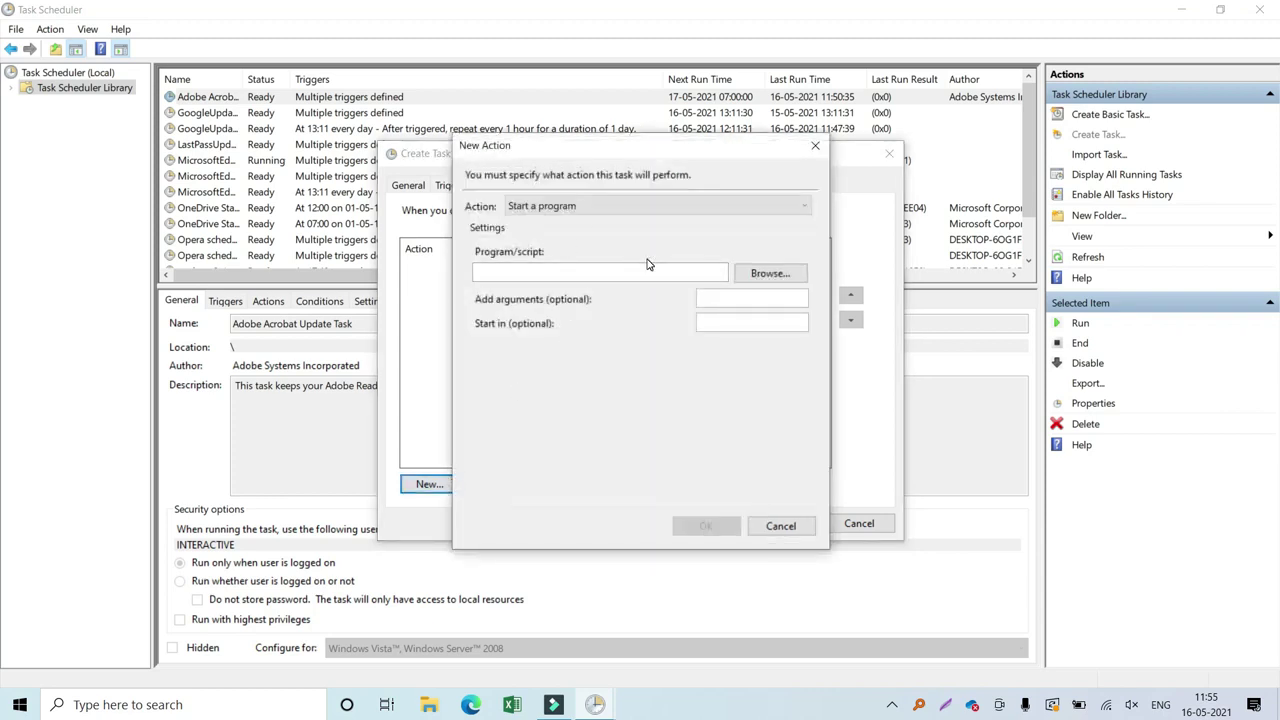
left_click(571, 267)
type("sh")
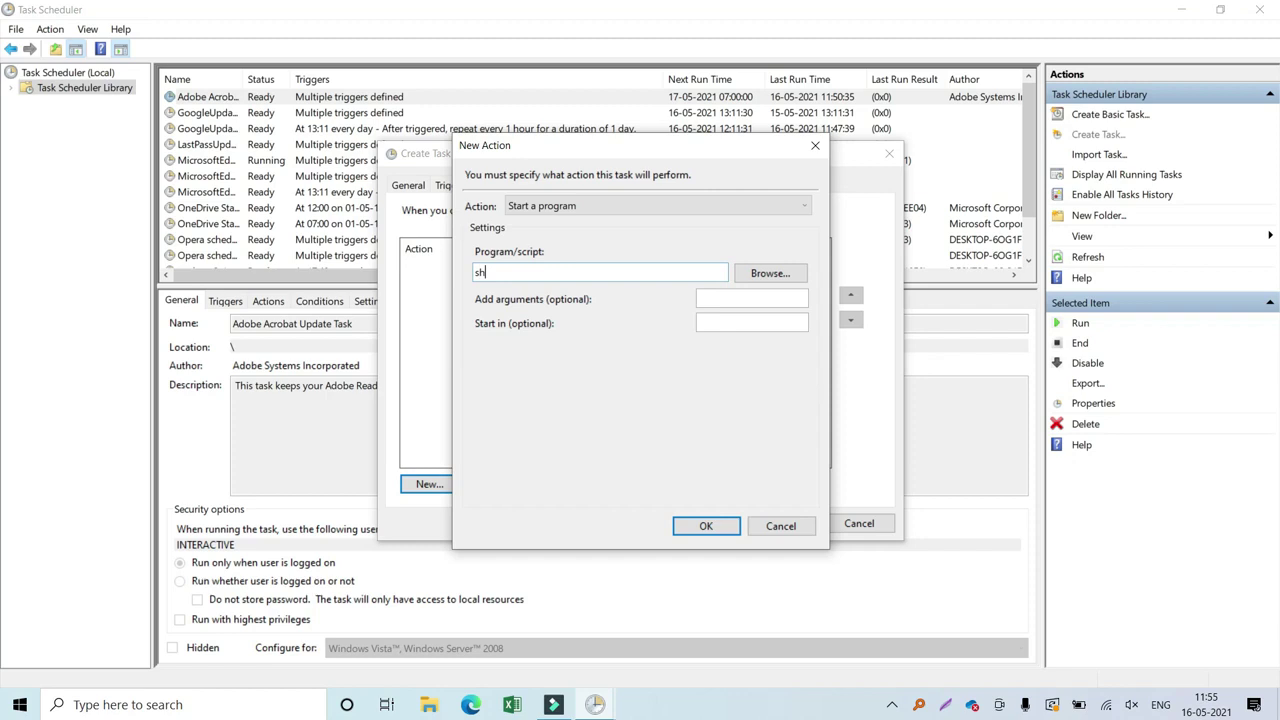
type("utdow")
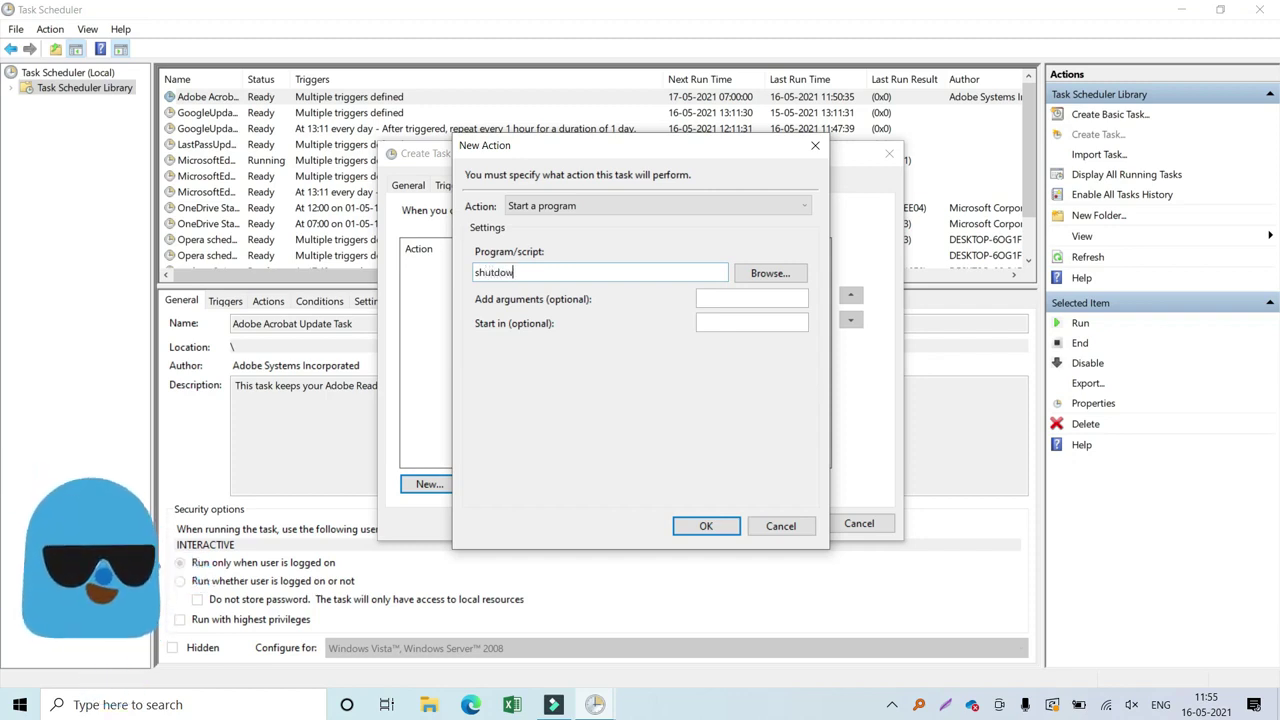
type("n.exe")
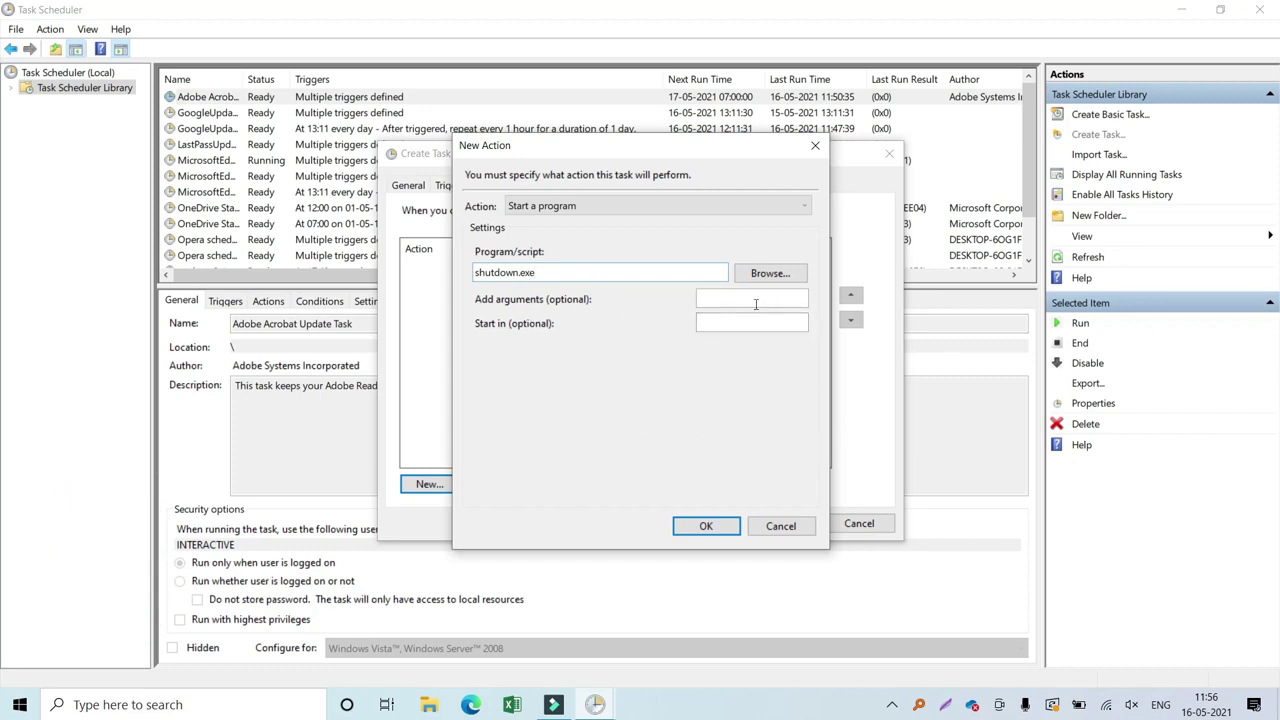
type("/s /t 300 /c \"shut down in 5 minutes\"")
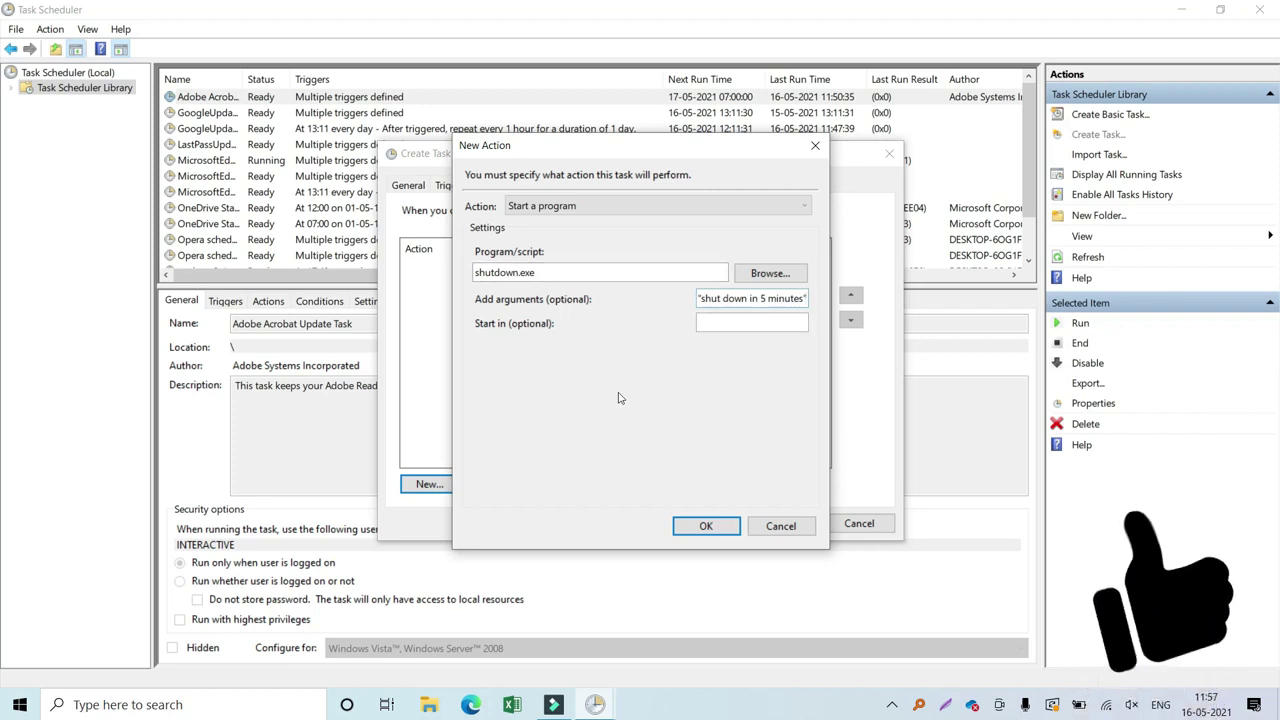
left_click(706, 526)
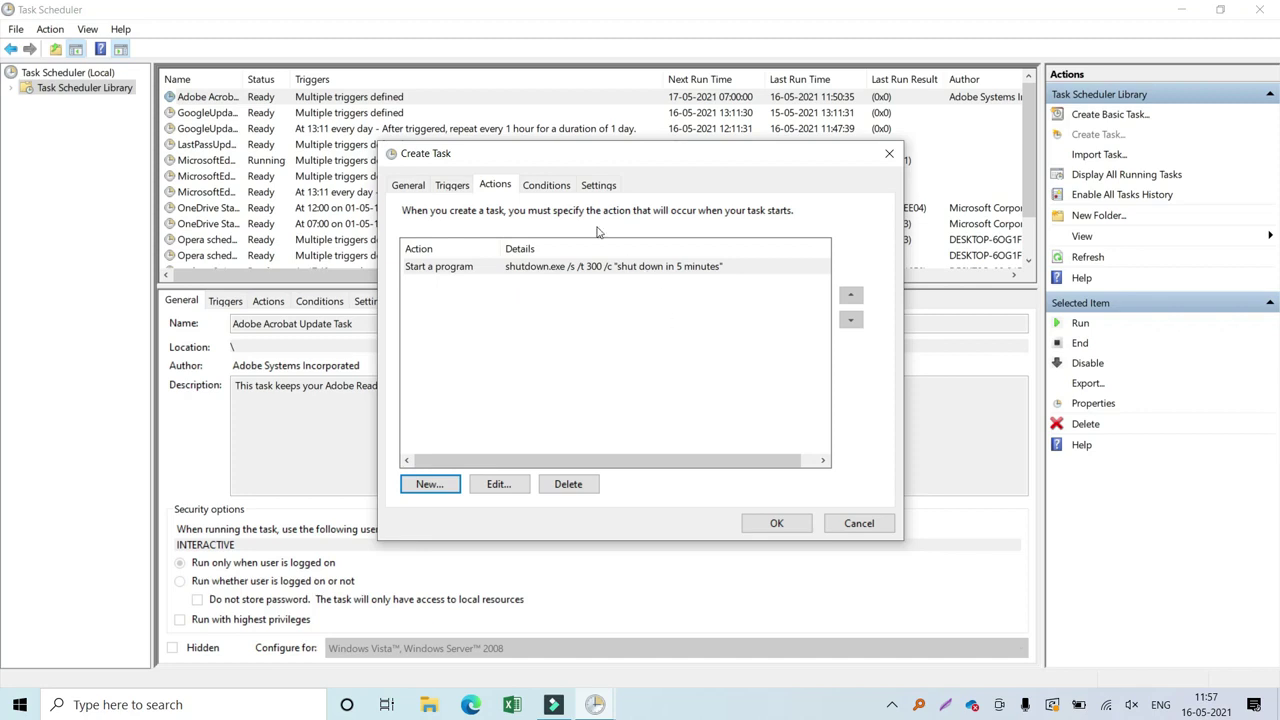
Turn off the condition requiring AC power and save the task, authorizing it with the user account password.
left_click(547, 184)
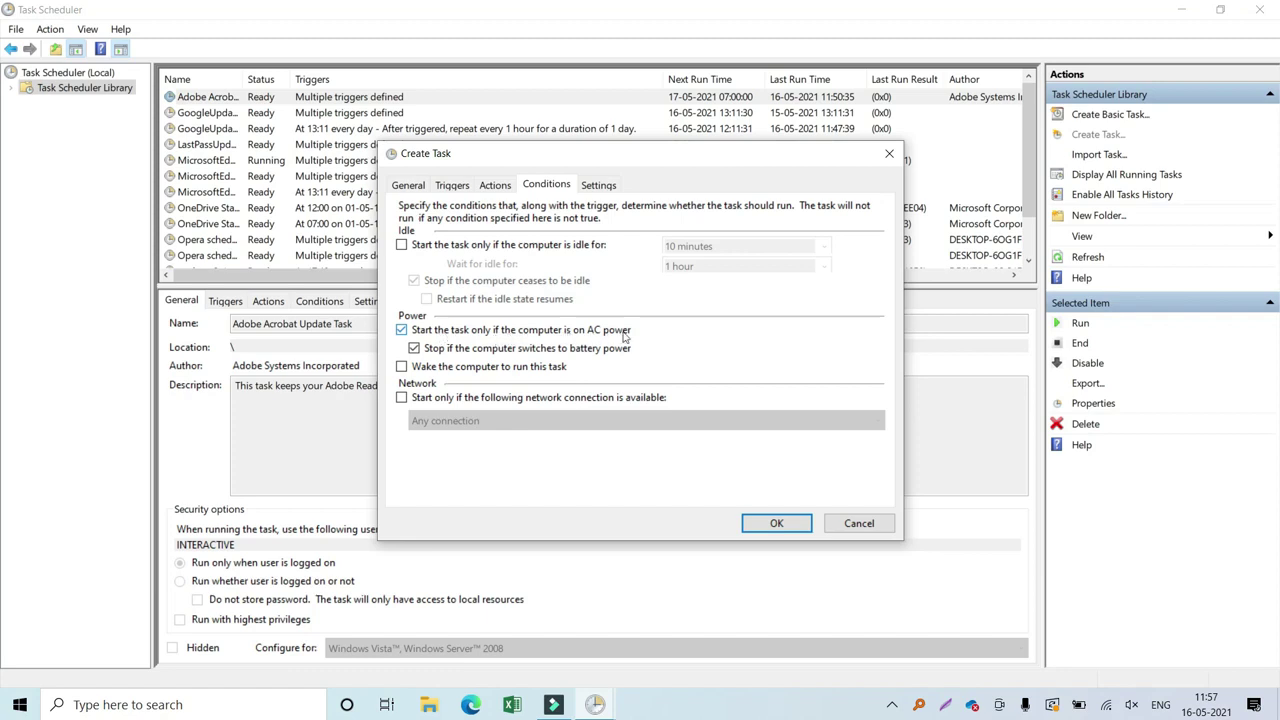
left_click(516, 331)
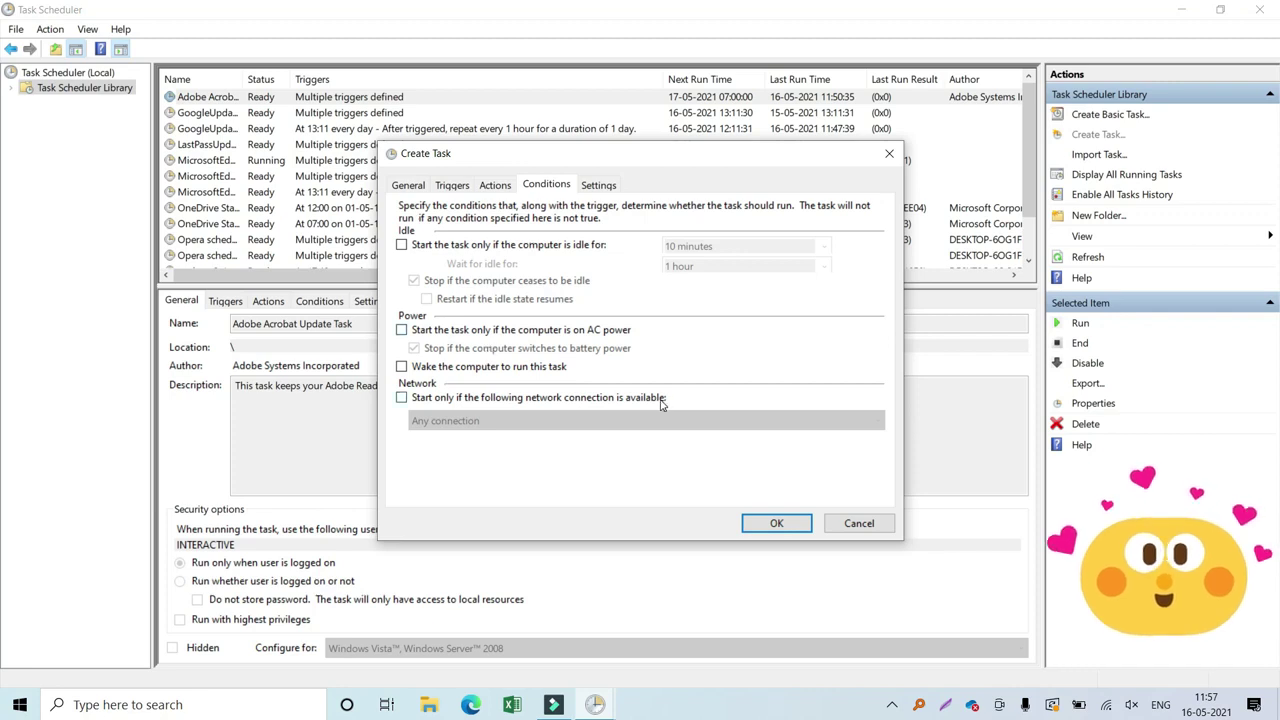
left_click(774, 524)
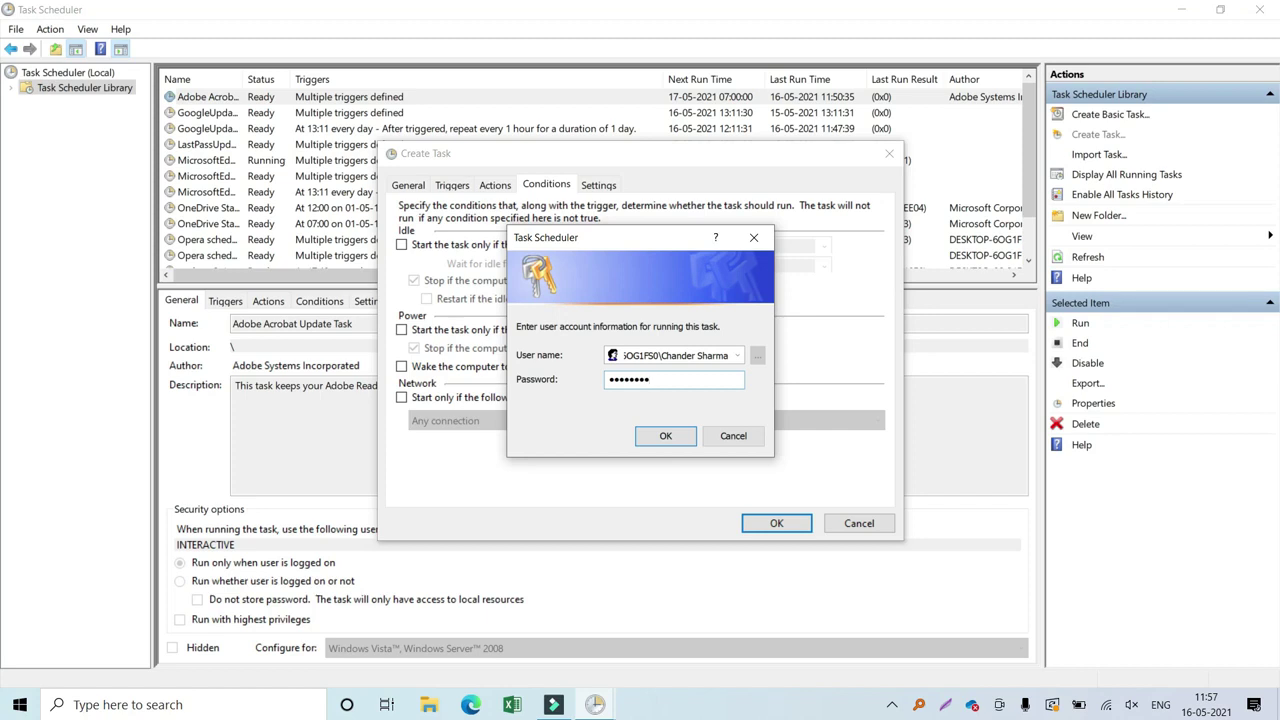
left_click(672, 439)
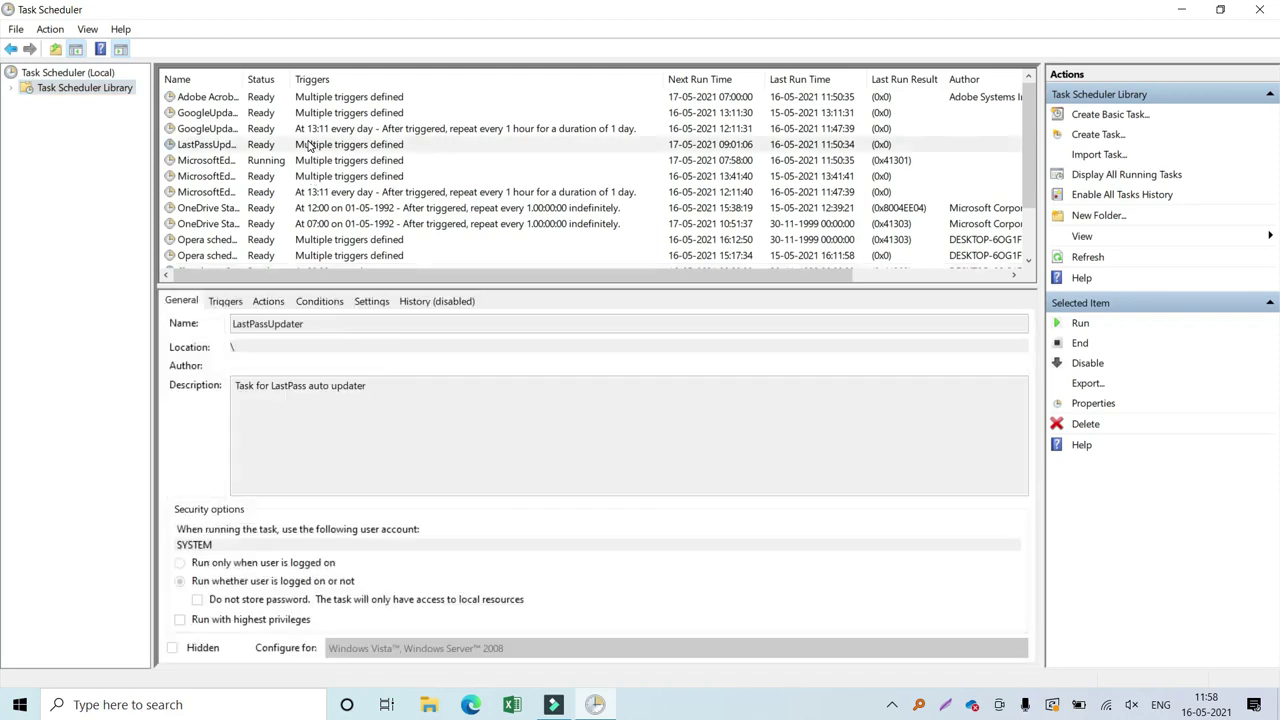
Find the Shutdown Computer task in the library, review its properties and close them without changes.
left_click(310, 146)
key("s")
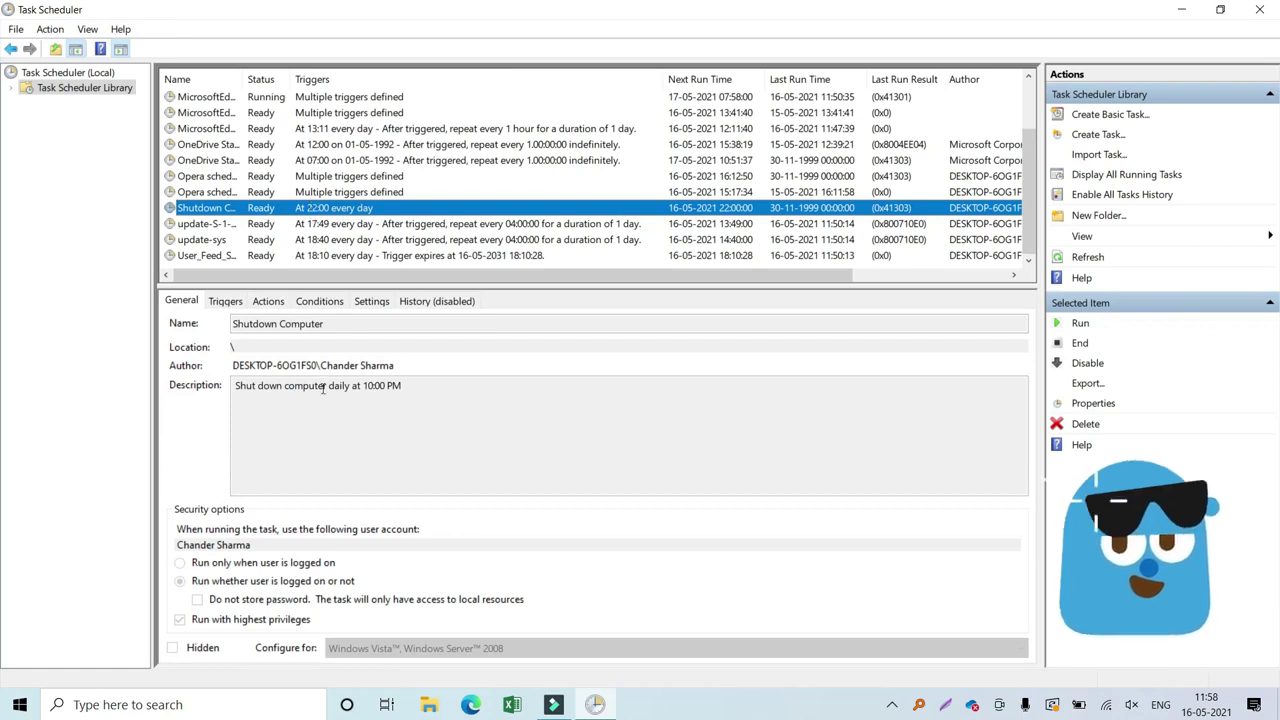
double_click(346, 212)
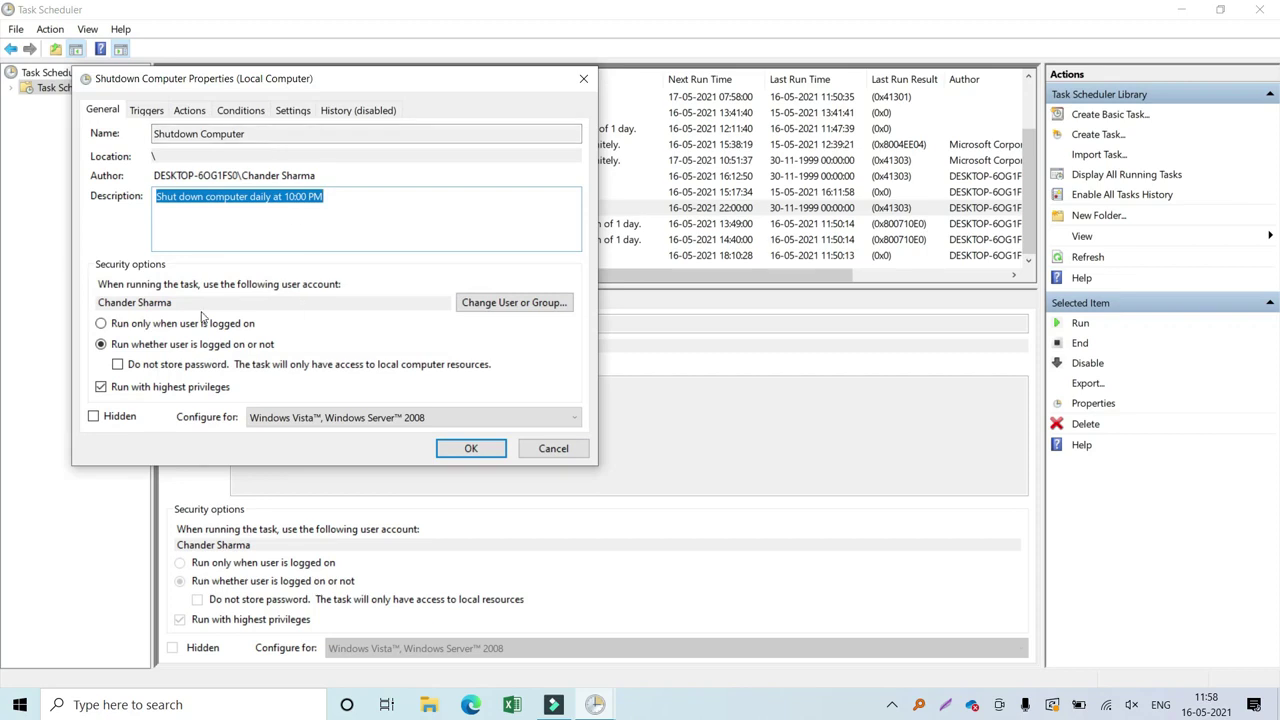
left_click(548, 449)
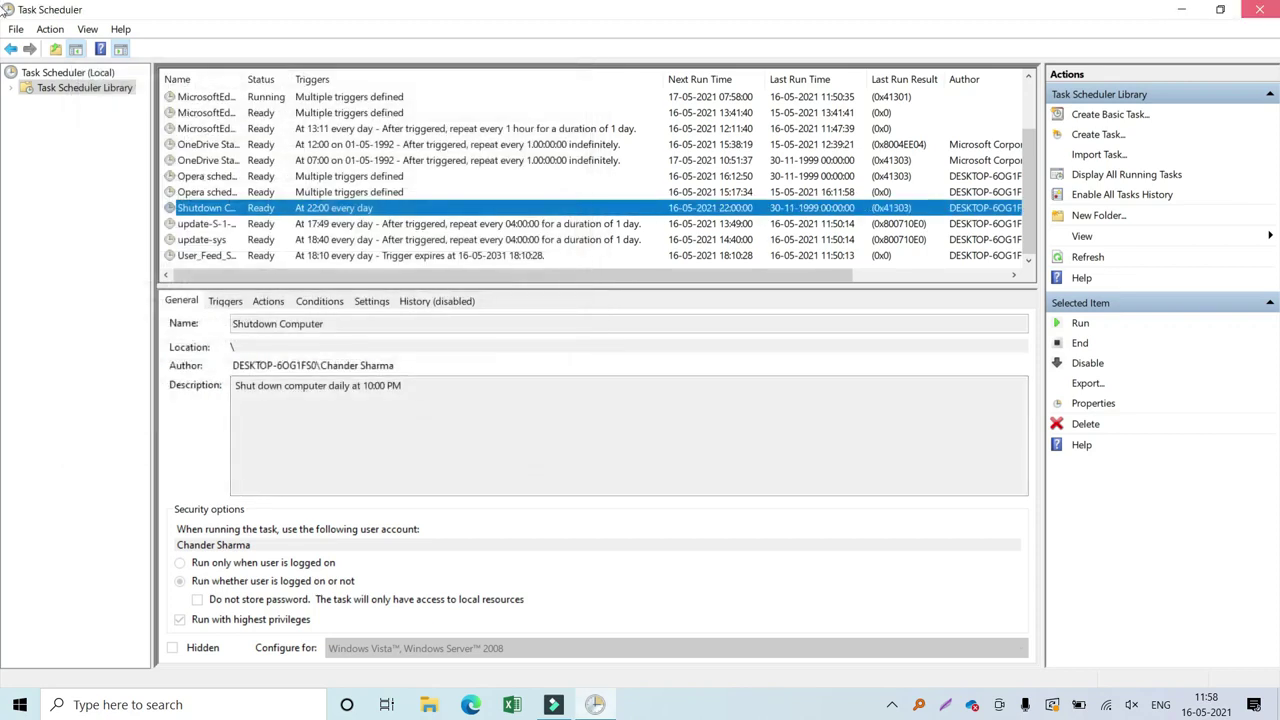